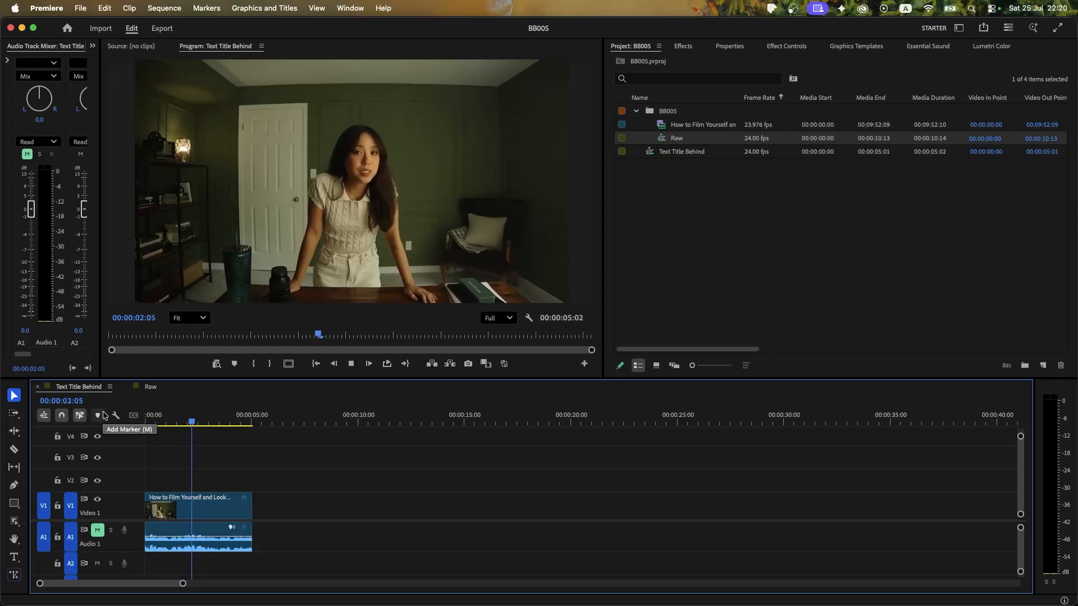
Mask the woman in the V1 clip at its first frame with the Object Mask tool
{"action": "left_click", "coordinate": [14, 521]}
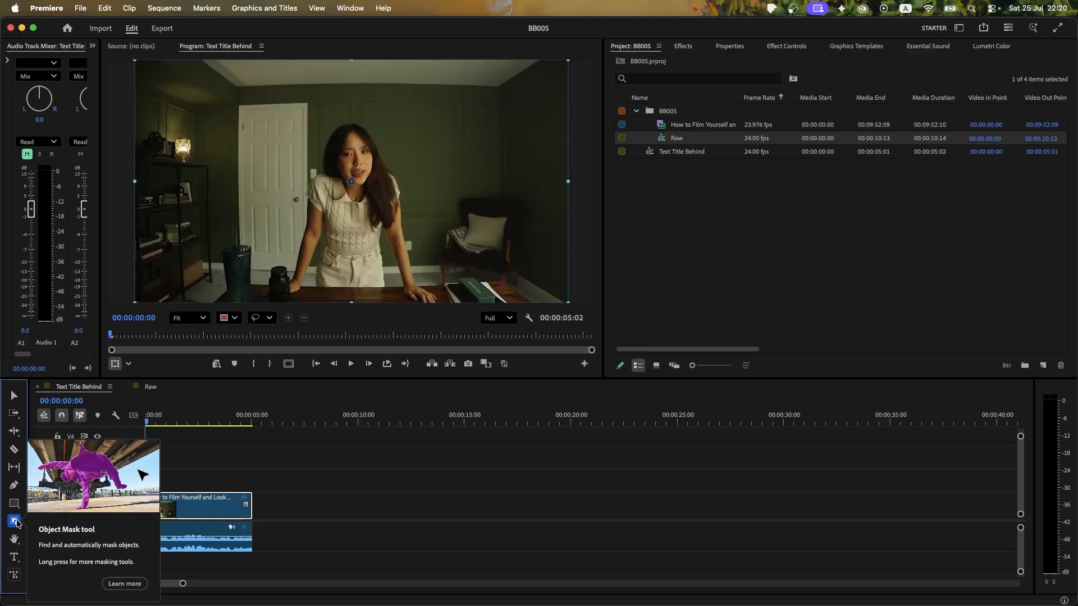
{"action": "left_click", "coordinate": [17, 524]}
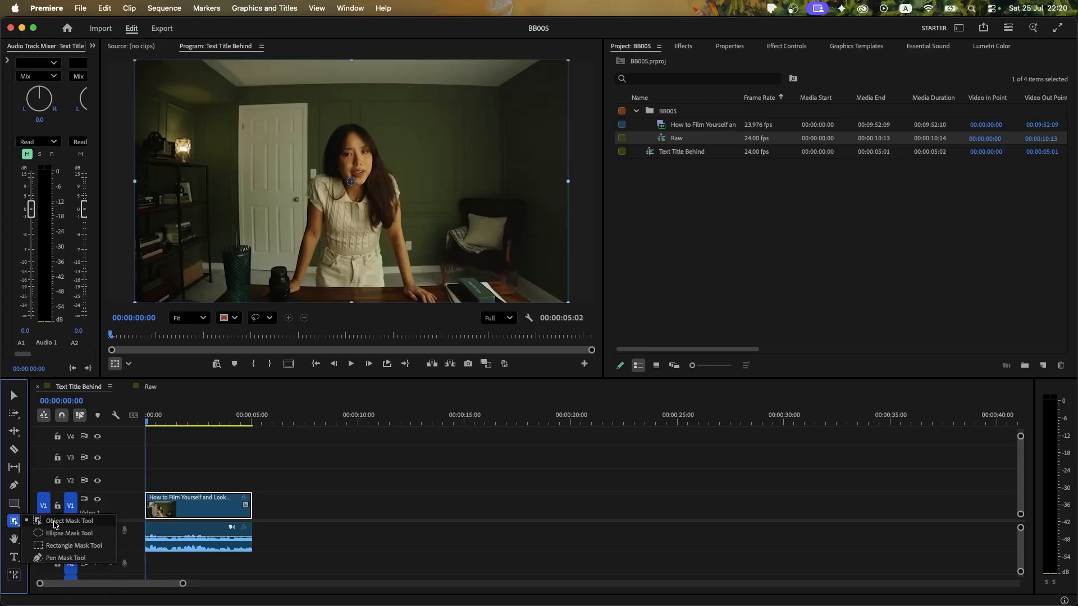
{"action": "left_click", "coordinate": [55, 521]}
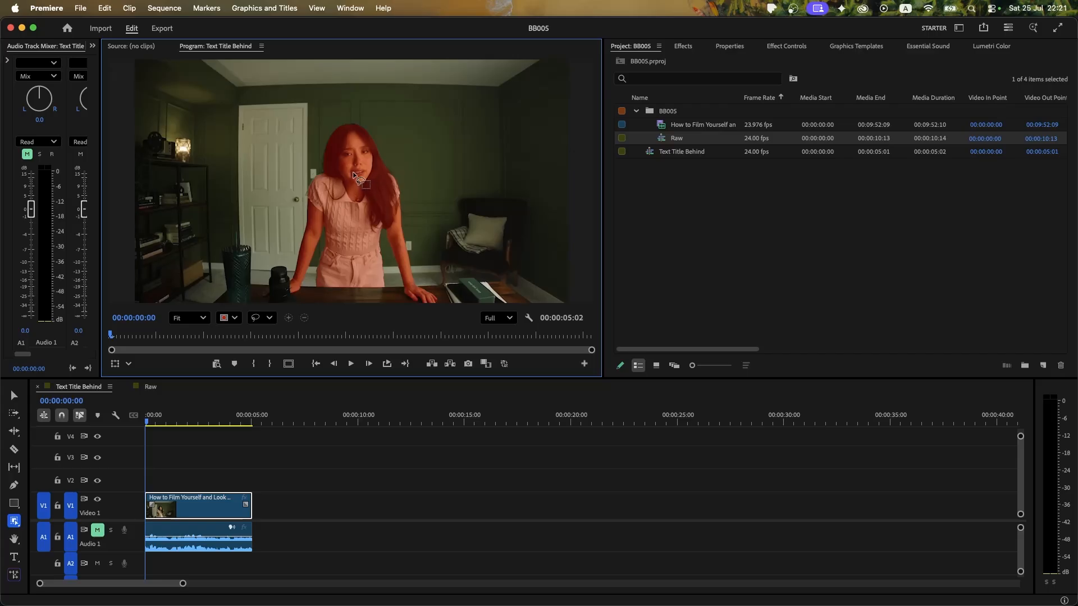
{"action": "left_click", "coordinate": [353, 175]}
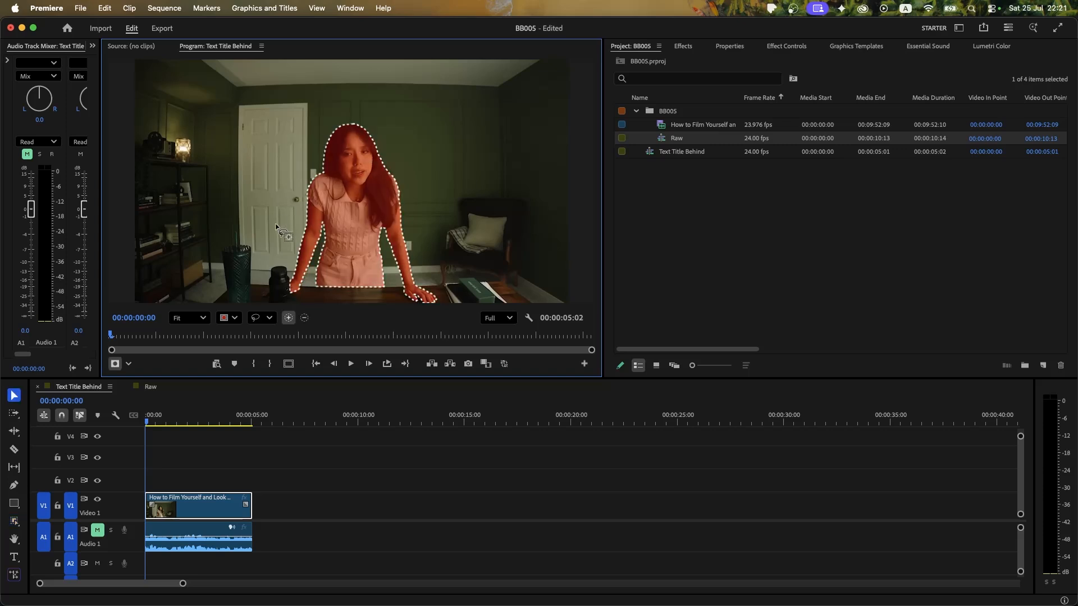
Refine the object mask along the edge of the woman's hair with additive lasso strokes, with the preview fitted again at the end
{"action": "scroll", "coordinate": [344, 123], "scroll_direction": "up", "scroll_amount": 5}
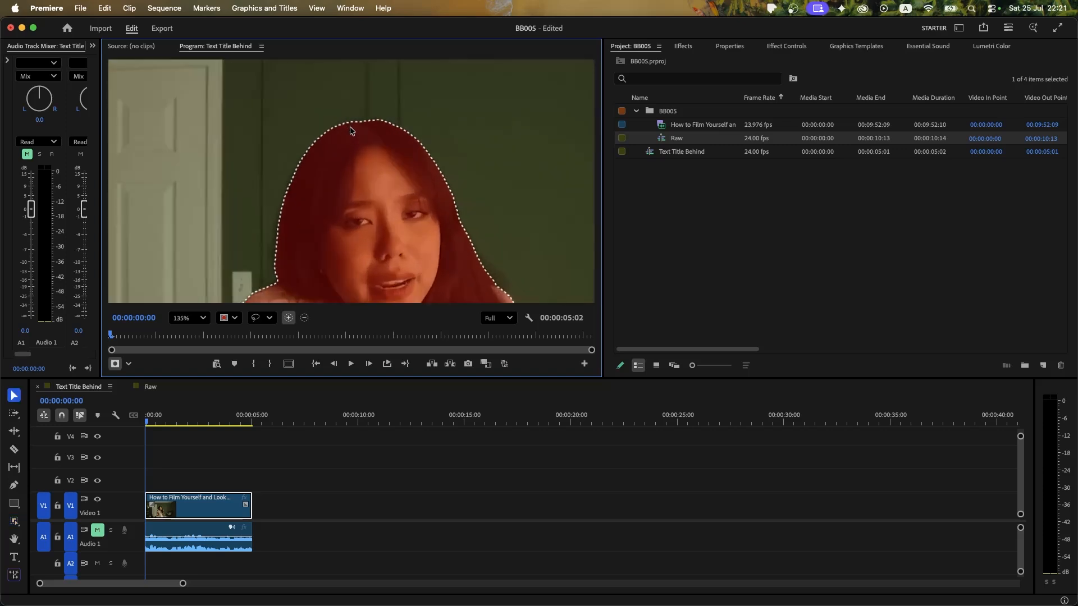
{"action": "scroll", "coordinate": [247, 191], "scroll_direction": "up", "scroll_amount": 4}
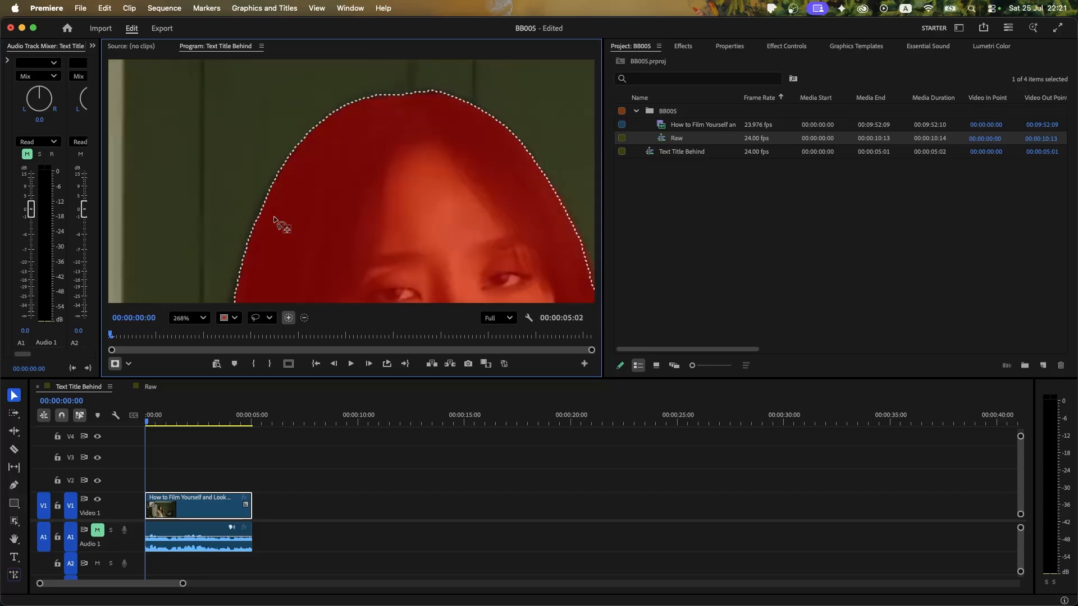
{"action": "left_click_drag", "start_coordinate": [274, 218], "coordinate": [258, 223]}
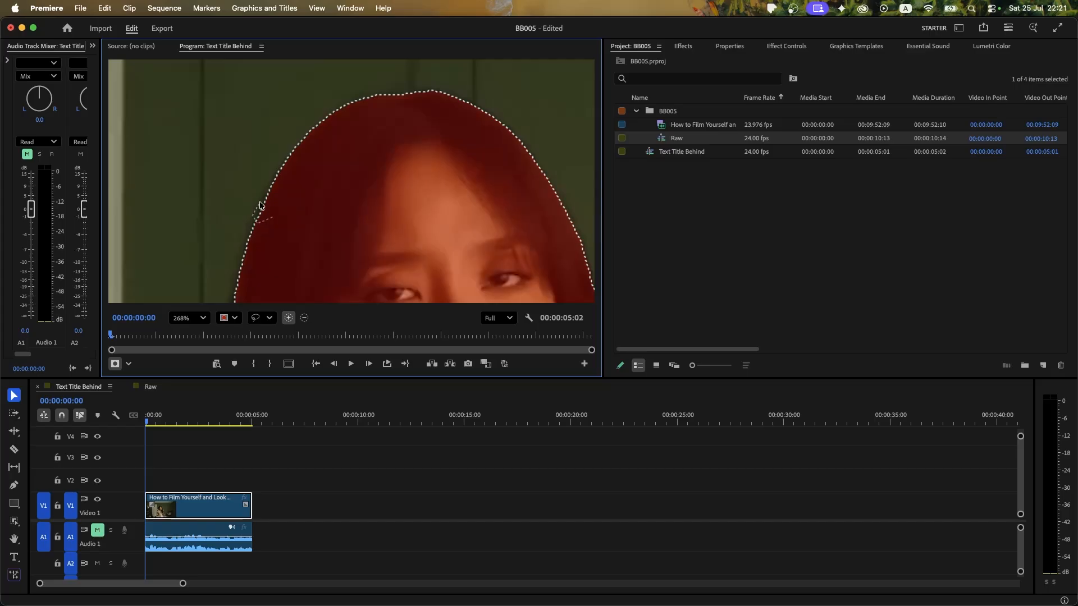
{"action": "left_click_drag", "start_coordinate": [279, 177], "coordinate": [279, 179]}
{"action": "left_click", "coordinate": [188, 318]}
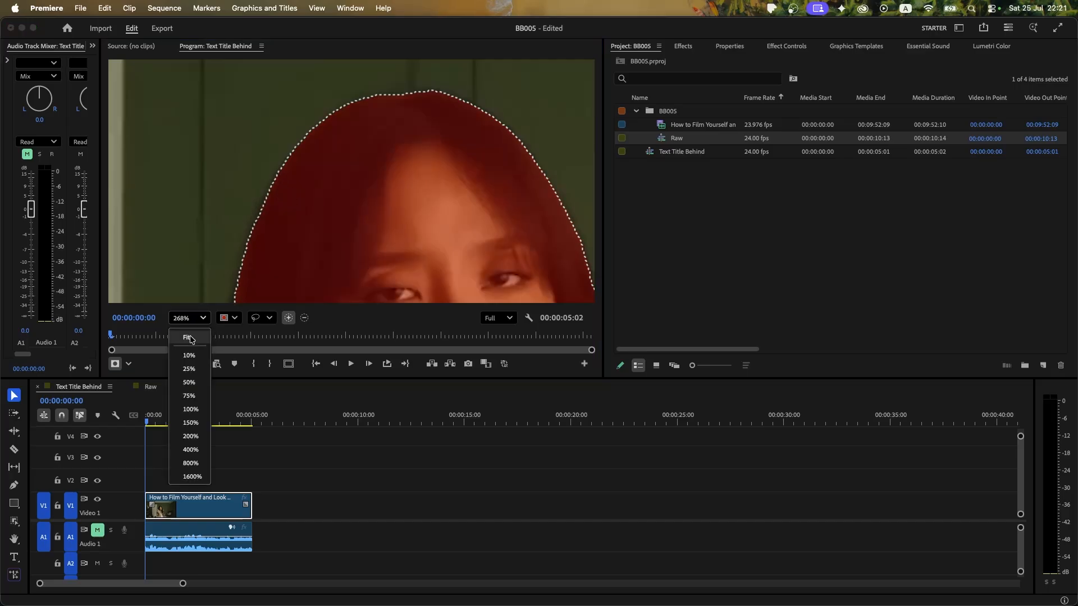
{"action": "left_click", "coordinate": [189, 337]}
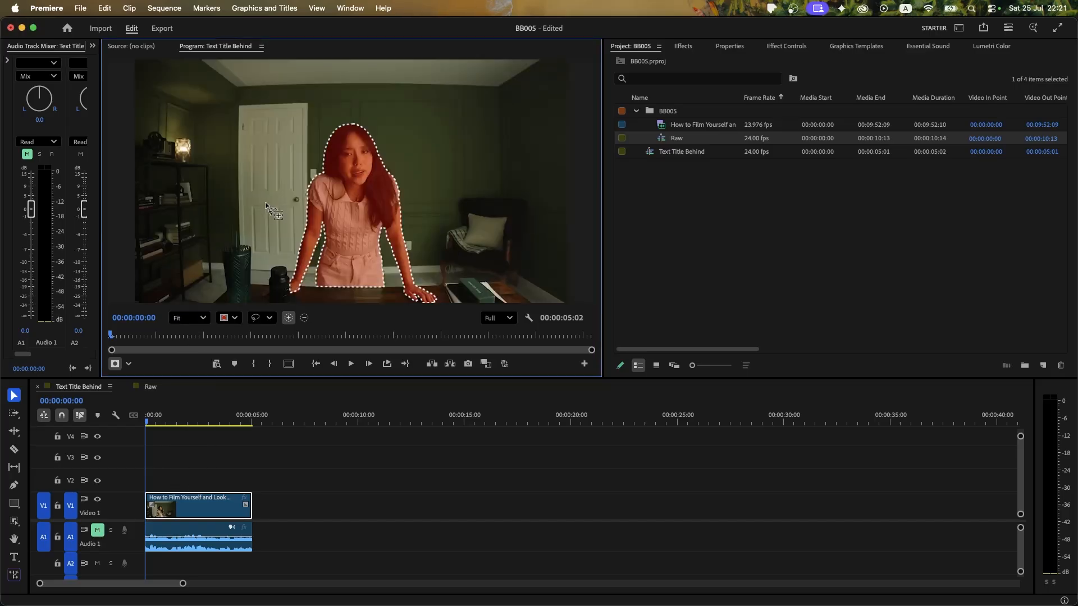
Track the object mask in both directions through the whole clip and return the playhead to the start
{"action": "left_click", "coordinate": [785, 48]}
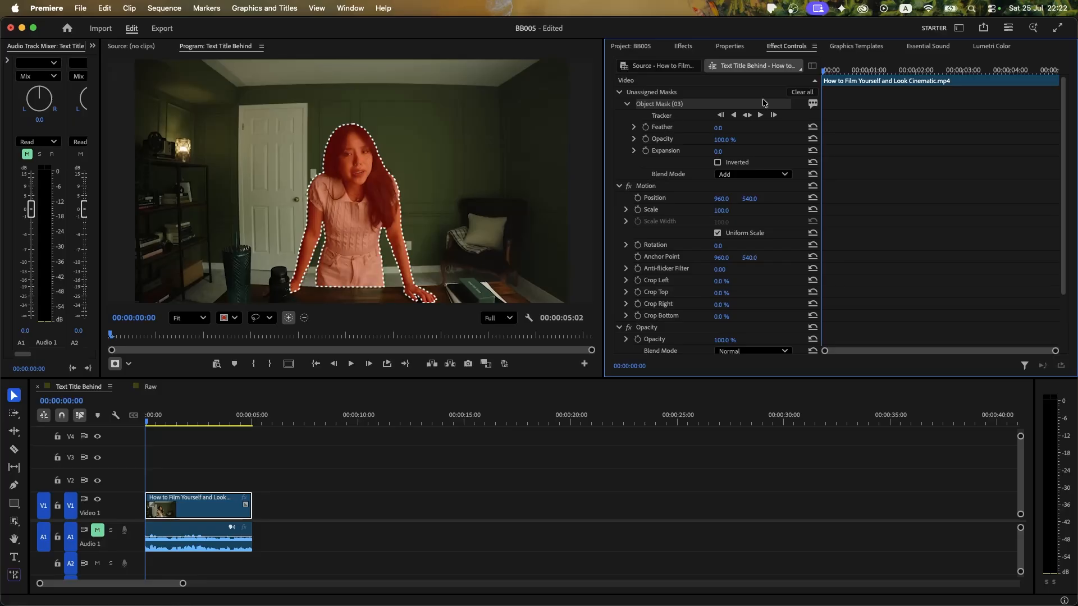
{"action": "left_click", "coordinate": [747, 115]}
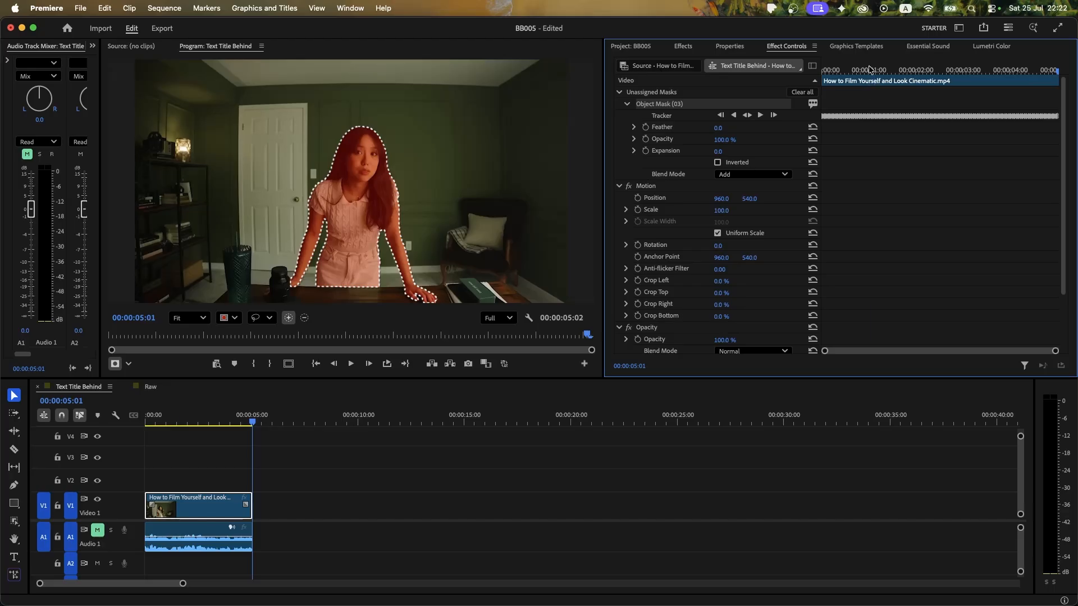
{"action": "left_click_drag", "start_coordinate": [869, 69], "coordinate": [821, 84]}
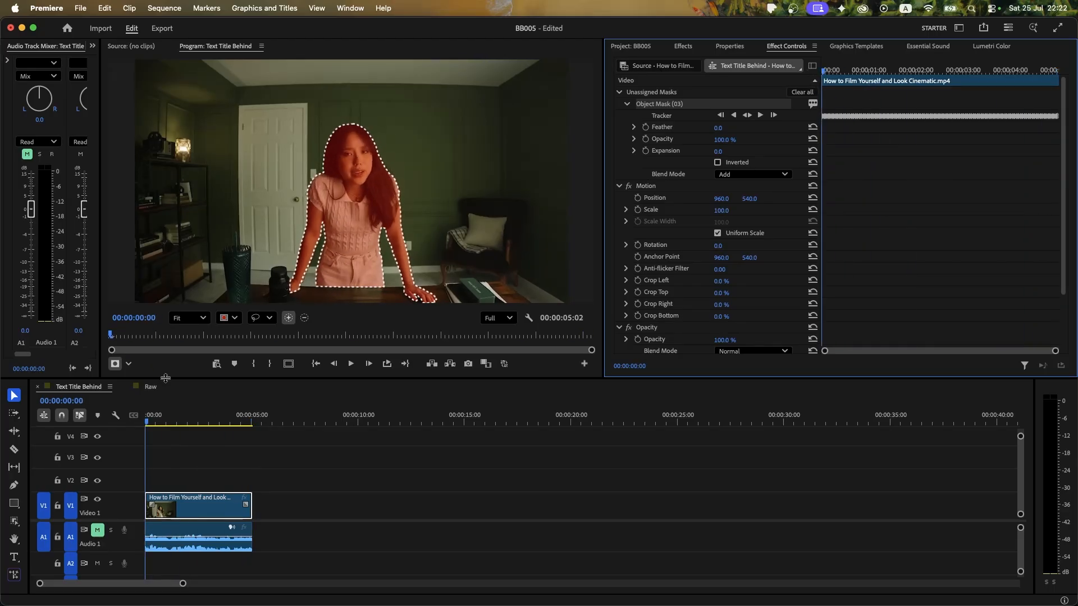
Duplicate the masked V1 clip onto track V2 directly above the original
{"action": "left_click", "coordinate": [174, 503]}
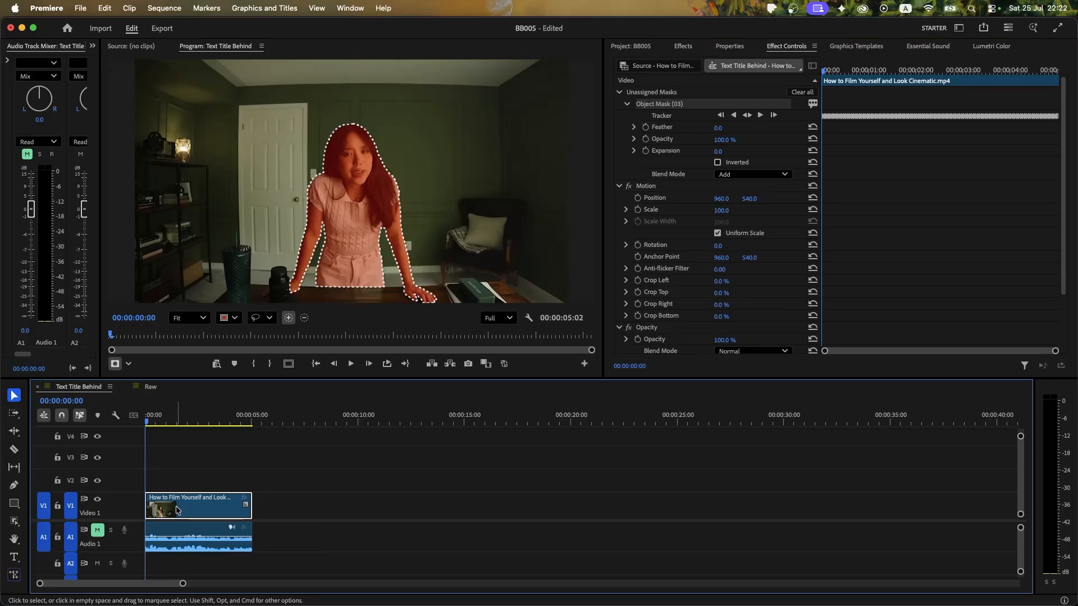
{"action": "left_click_drag", "start_coordinate": [176, 506], "coordinate": [175, 477]}
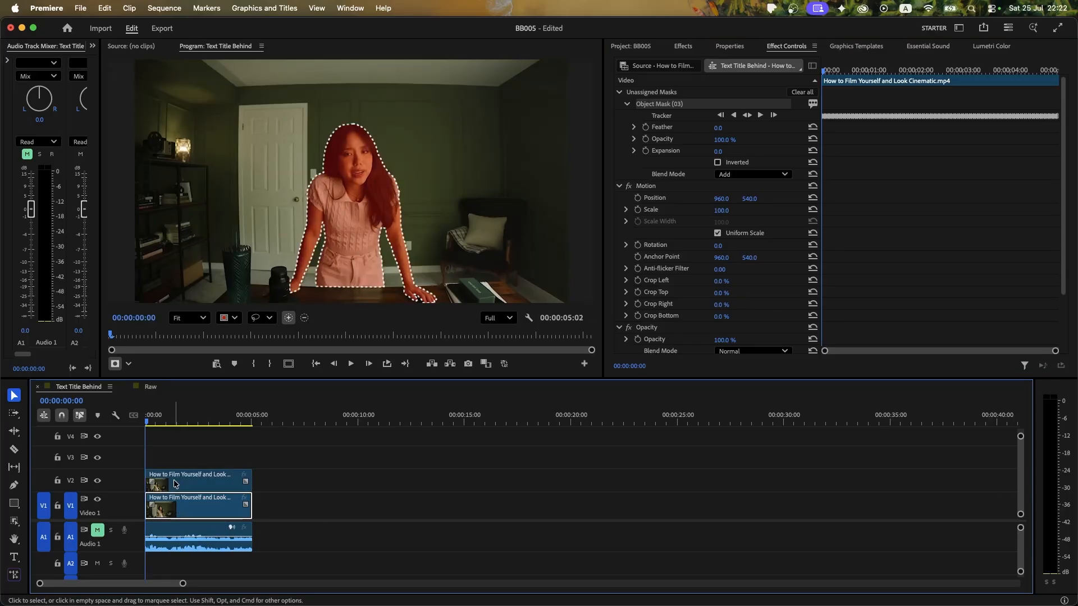
{"action": "left_click", "coordinate": [175, 481]}
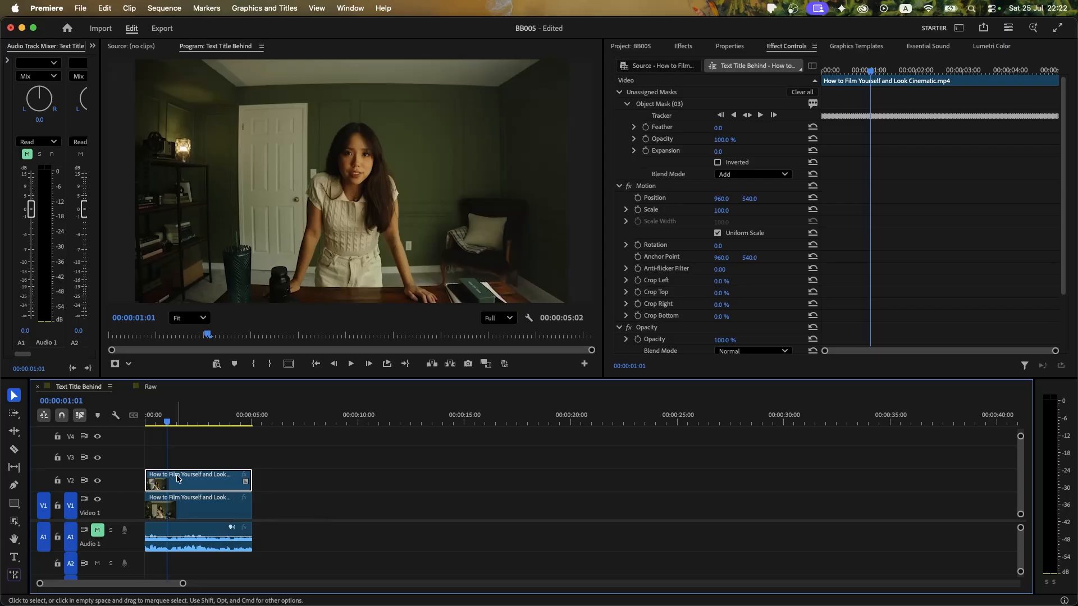
Delete the object mask from the original clip on V1
{"action": "left_click", "coordinate": [178, 506]}
{"action": "left_click", "coordinate": [672, 106]}
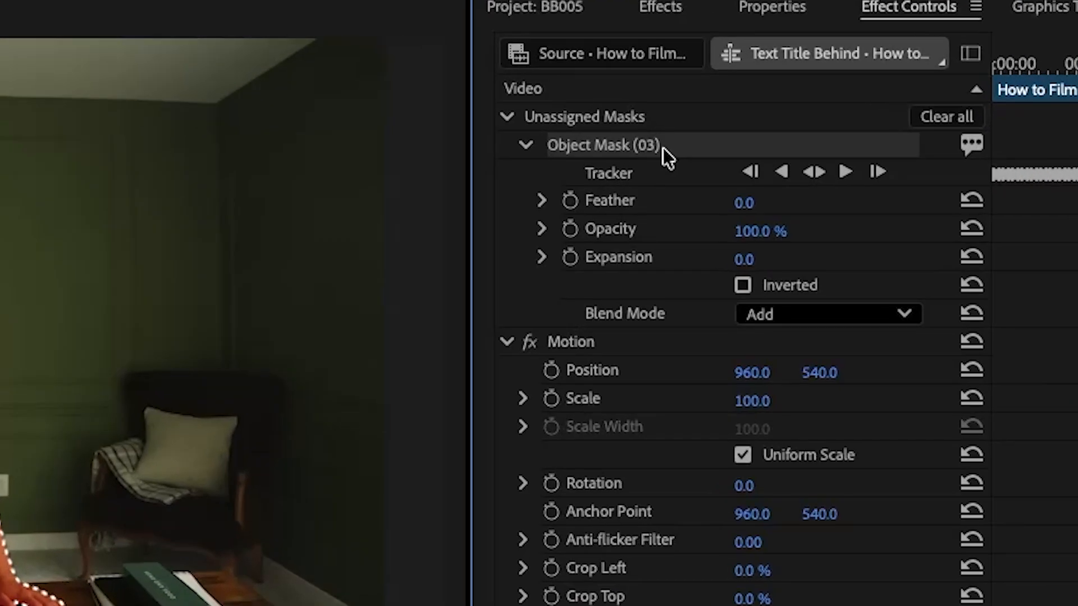
{"action": "key", "text": "BackSpace"}
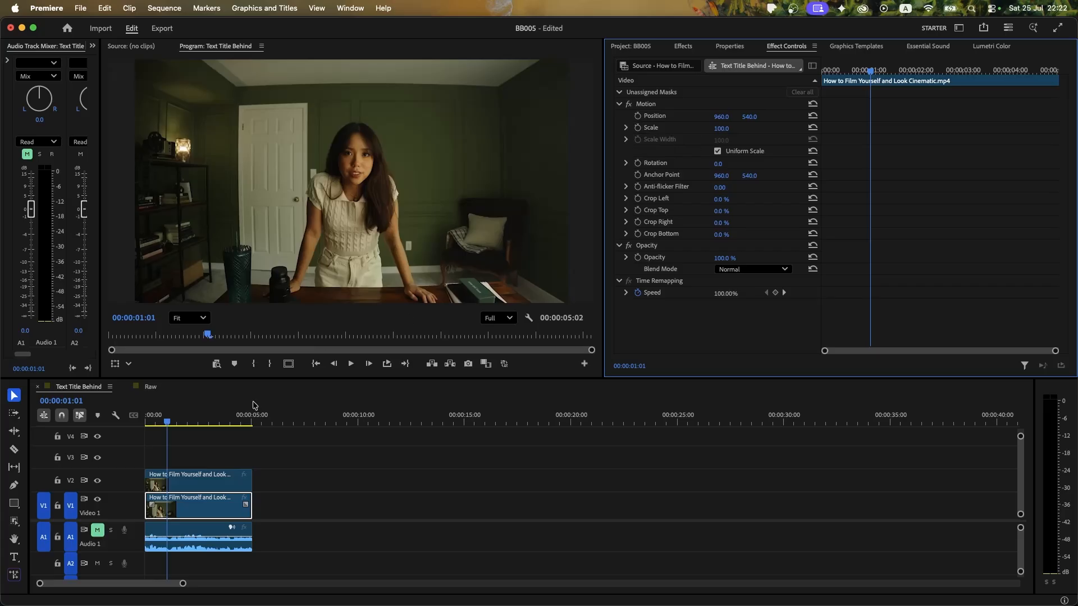
{"action": "left_click", "coordinate": [173, 511]}
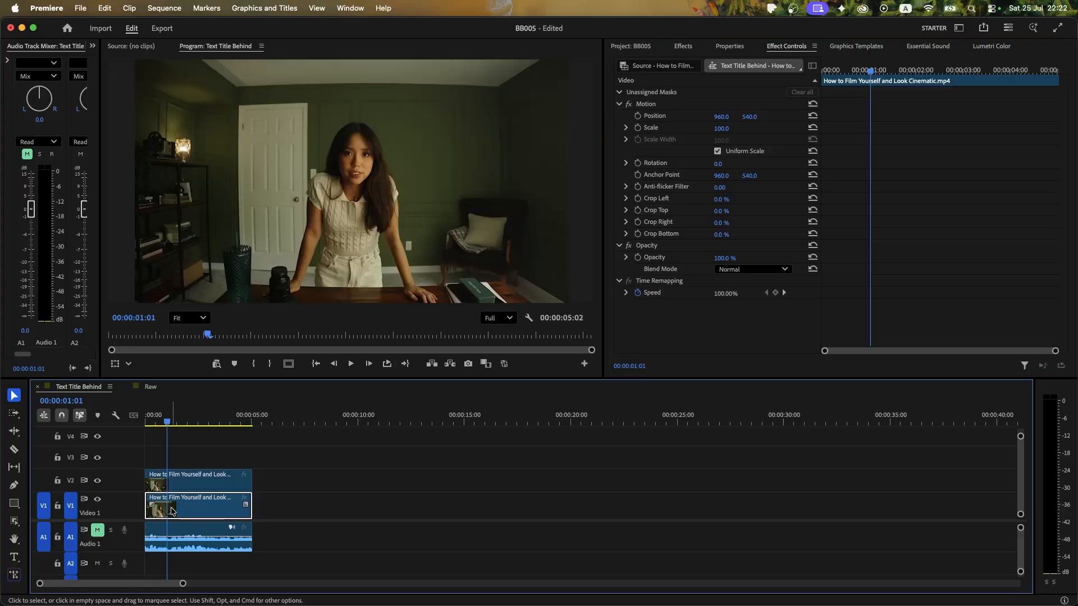
Assign the unassigned object mask of the V2 clip to its Opacity effect
{"action": "left_click", "coordinate": [183, 480]}
{"action": "left_click", "coordinate": [685, 104]}
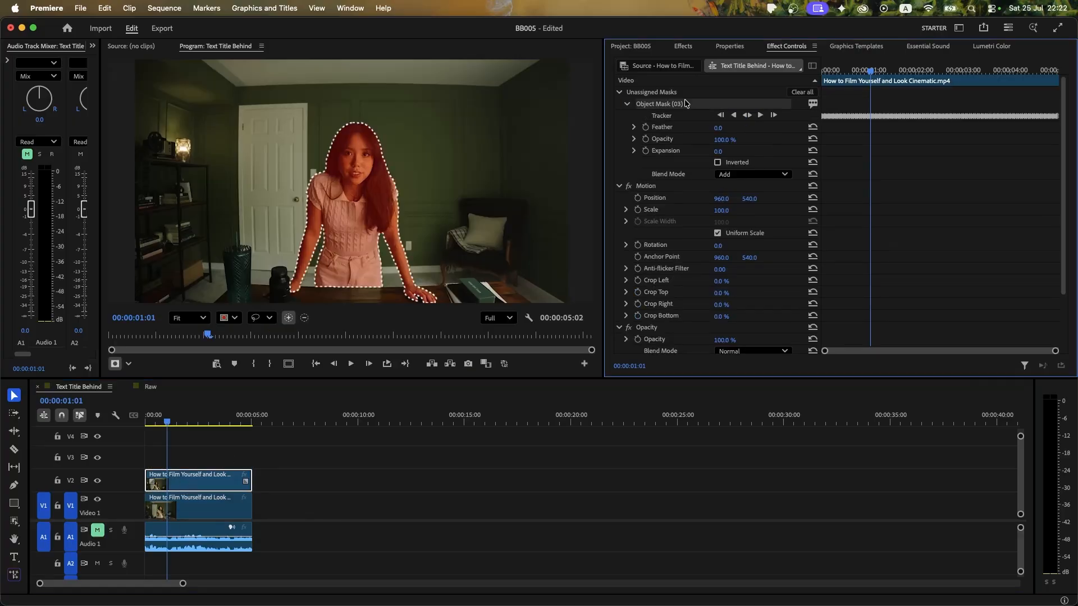
{"action": "scroll", "coordinate": [687, 107], "scroll_direction": "down", "scroll_amount": 2}
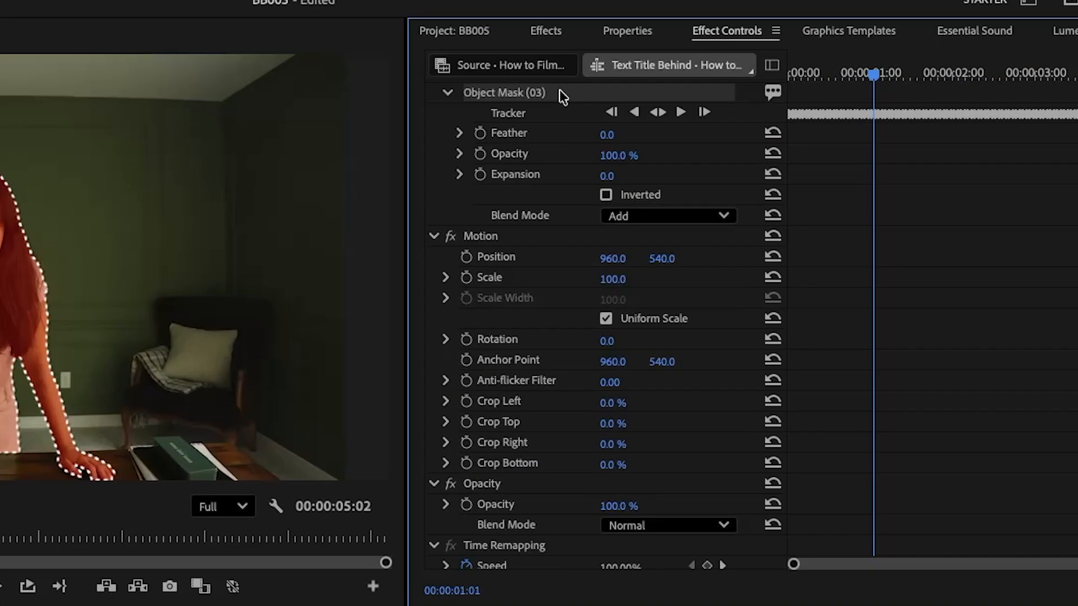
{"action": "left_click_drag", "start_coordinate": [690, 81], "coordinate": [658, 315]}
{"action": "left_click_drag", "start_coordinate": [499, 502], "coordinate": [501, 494]}
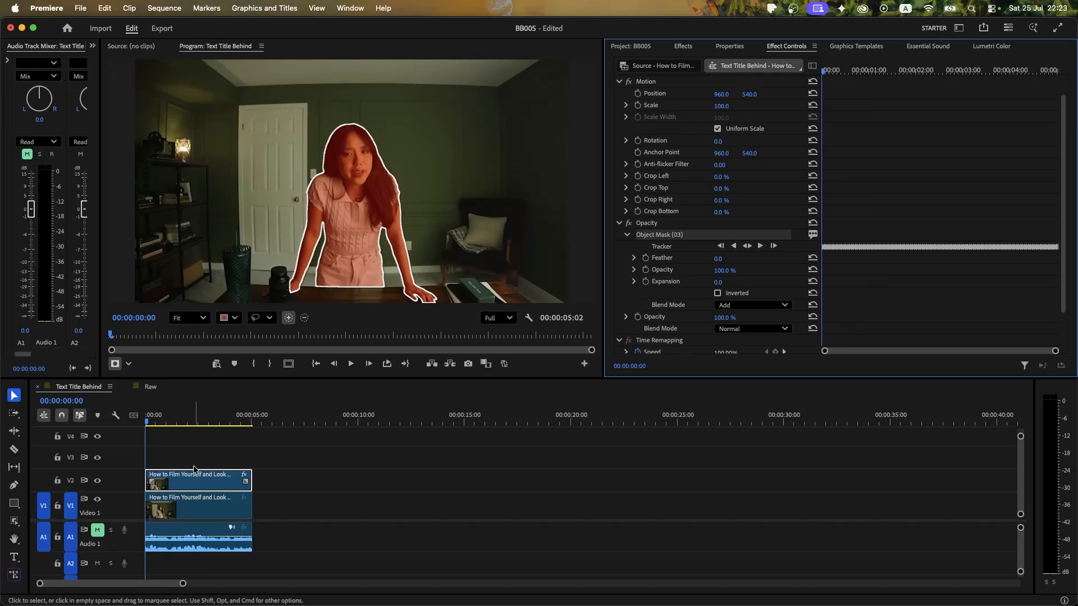
Compare the unmasked V1 clip with the masked V2 clip by toggling and playing them, ending at the sequence start
{"action": "left_click", "coordinate": [181, 509]}
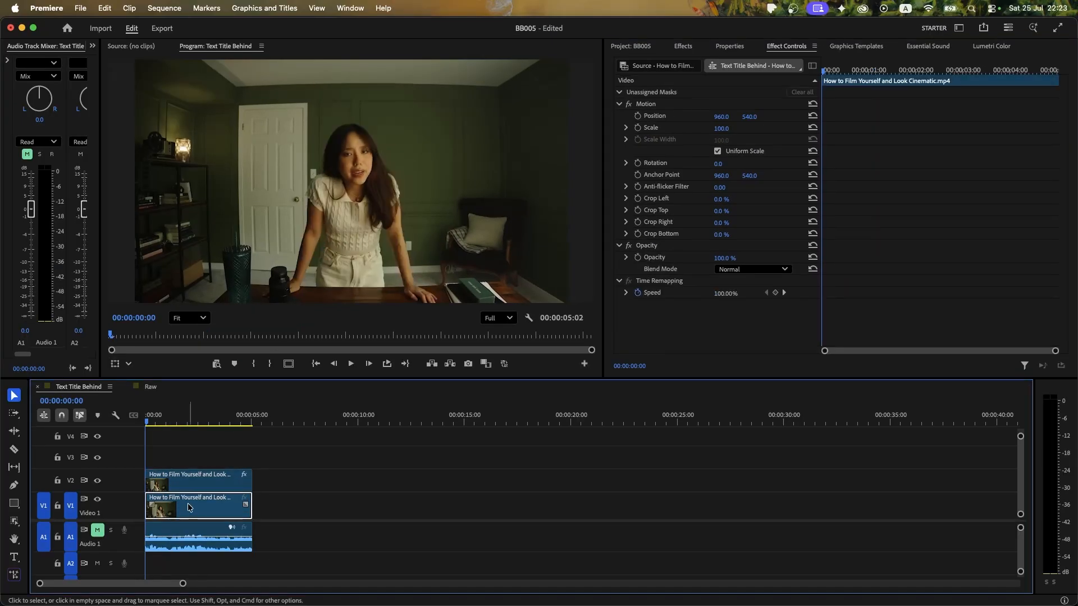
{"action": "left_click", "coordinate": [179, 483]}
{"action": "key", "text": "space"}
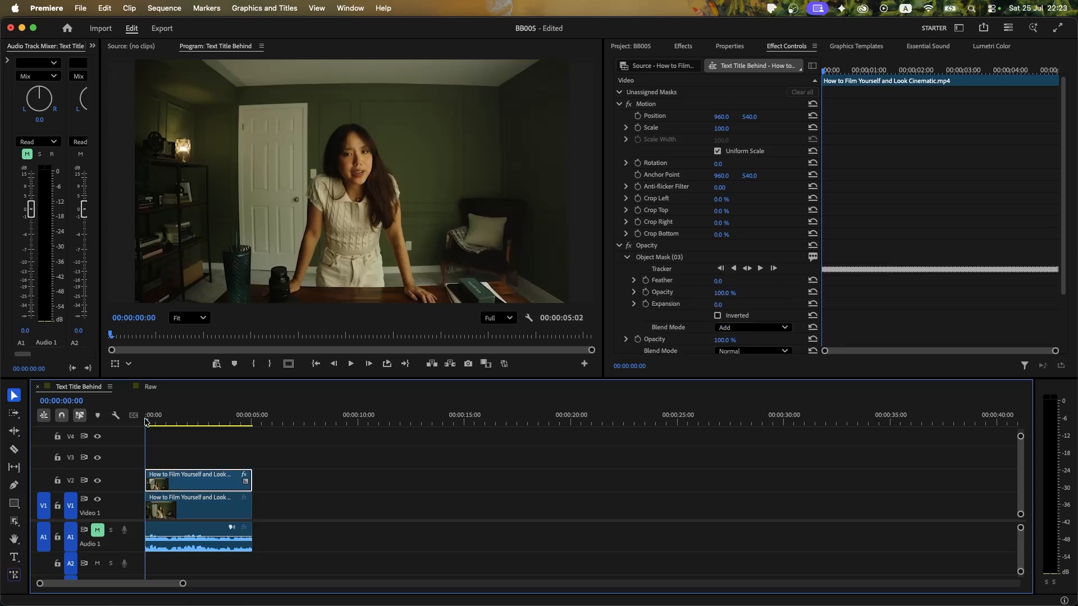
{"action": "left_click", "coordinate": [188, 502]}
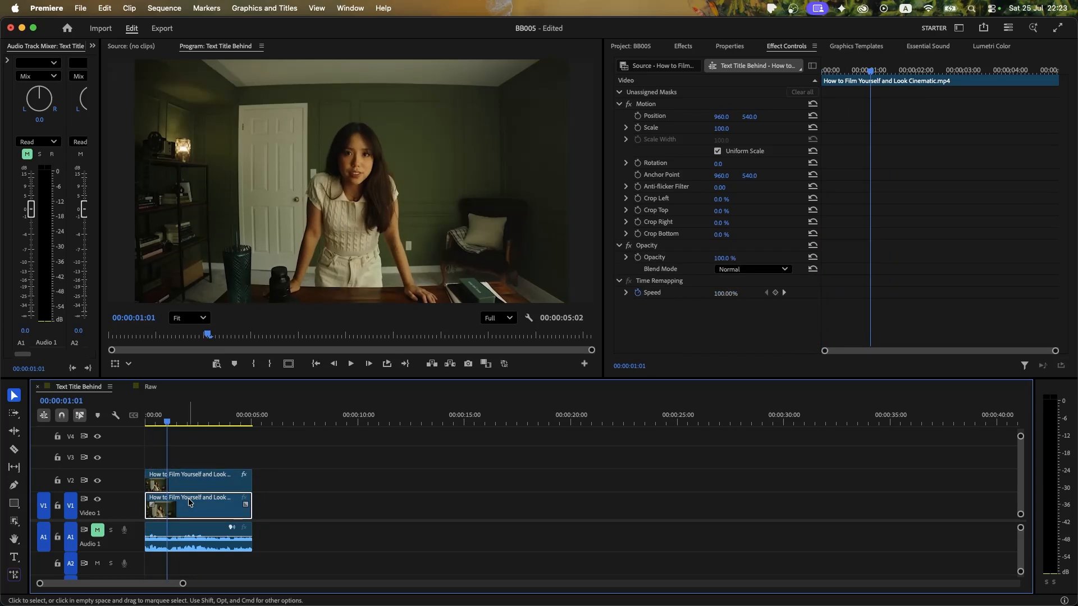
{"action": "key", "text": "shift+super+e"}
{"action": "left_click_drag", "start_coordinate": [166, 422], "coordinate": [145, 421]}
{"action": "key", "text": "shift+super+e"}
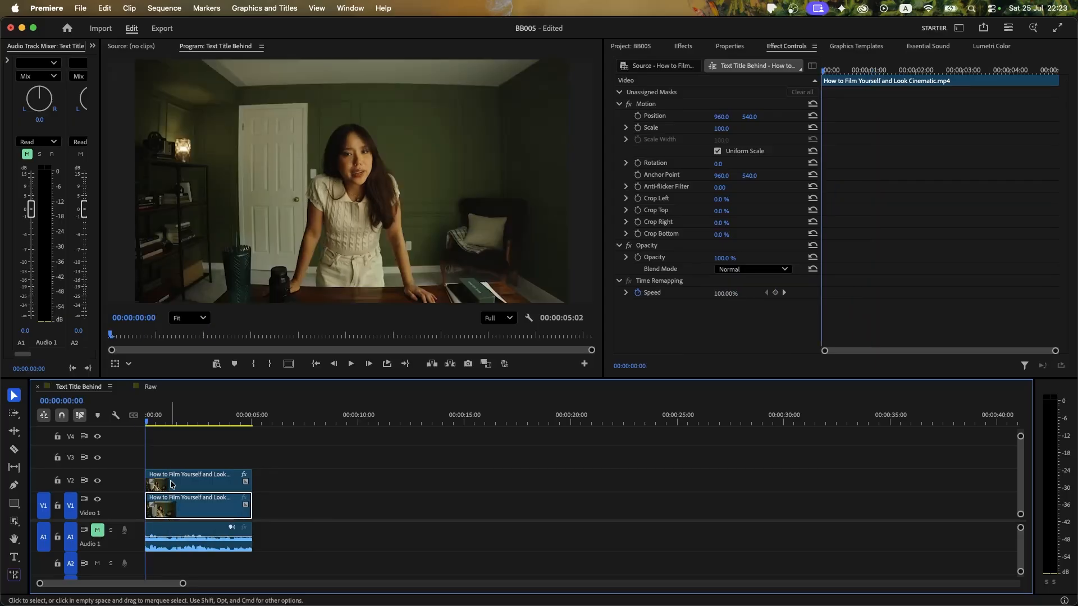
Add a two-line title "Life Of / Riza" at the start of the sequence and enlarge it so it overlaps the woman
{"action": "left_click", "coordinate": [170, 480]}
{"action": "key", "text": "t"}
{"action": "left_click", "coordinate": [262, 117]}
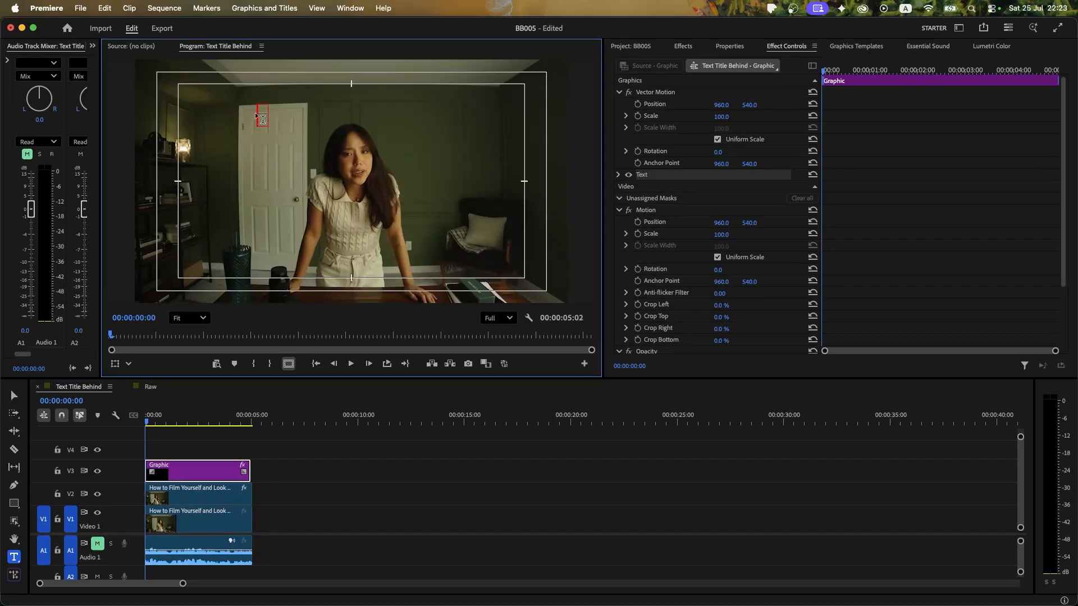
{"action": "type", "text": "Life Of"}
{"action": "key", "text": "Return"}
{"action": "type", "text": "Riza"}
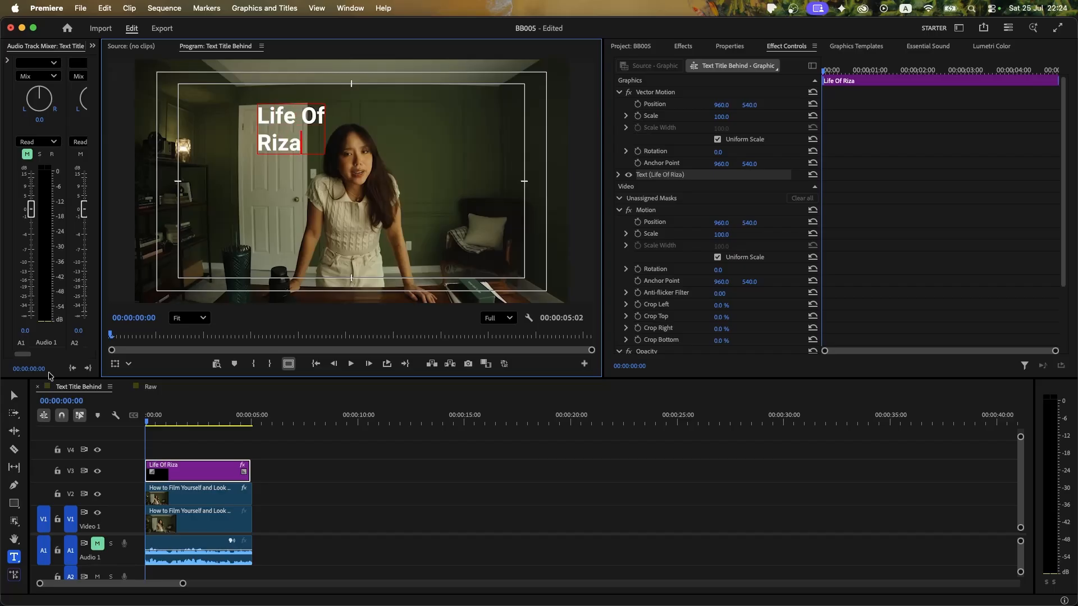
{"action": "key", "text": "Escape"}
{"action": "left_click_drag", "start_coordinate": [324, 151], "coordinate": [380, 164]}
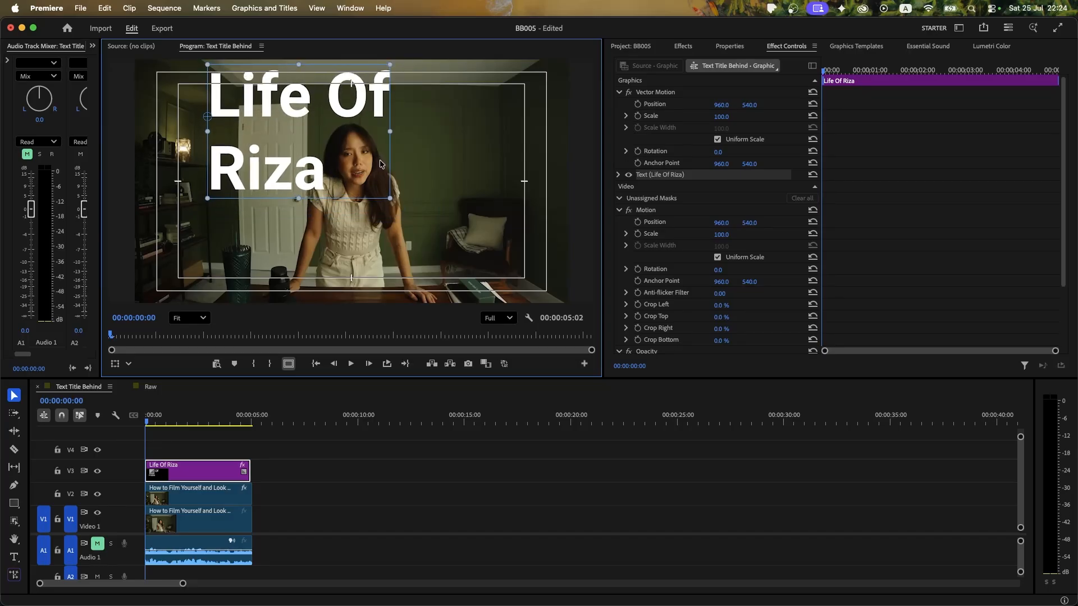
Stack the masked clip on V3 above the title graphic on V2, with the title extended to the clips' full length
{"action": "left_click", "coordinate": [174, 482]}
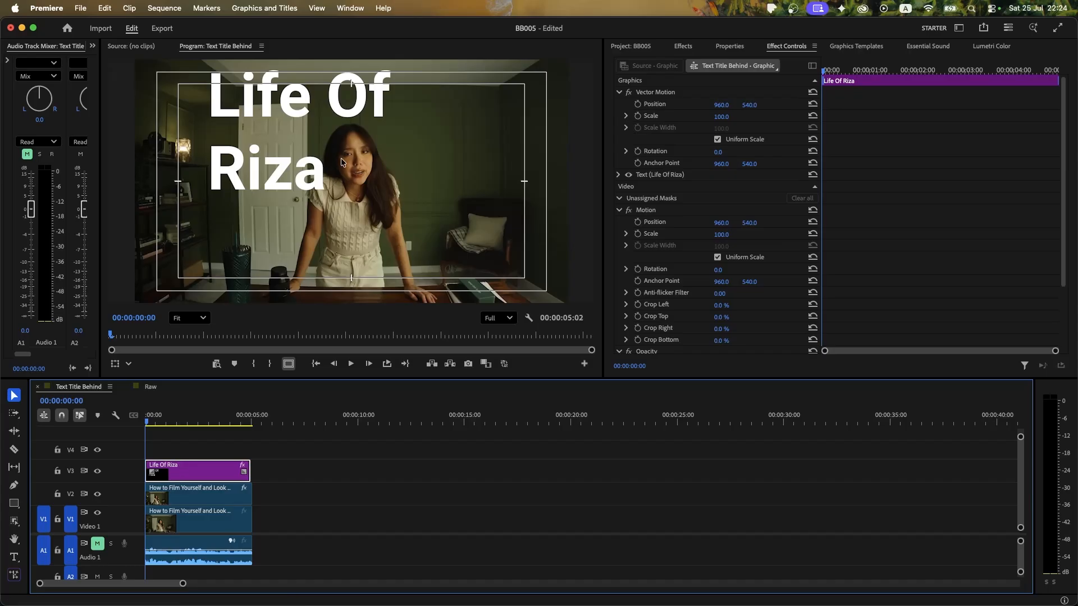
{"action": "left_click", "coordinate": [166, 494]}
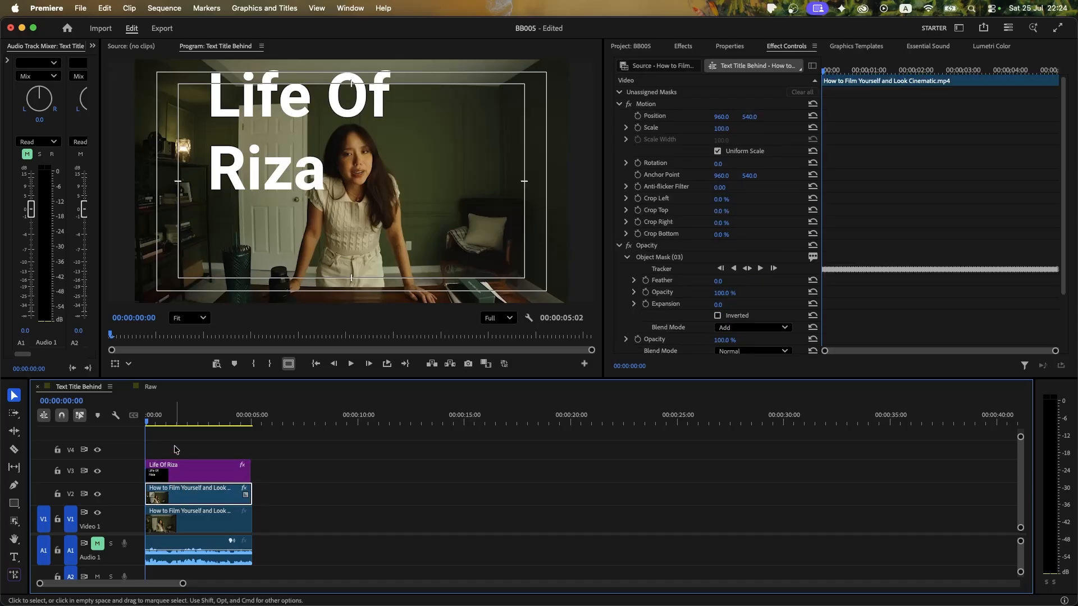
{"action": "left_click_drag", "start_coordinate": [173, 499], "coordinate": [176, 449]}
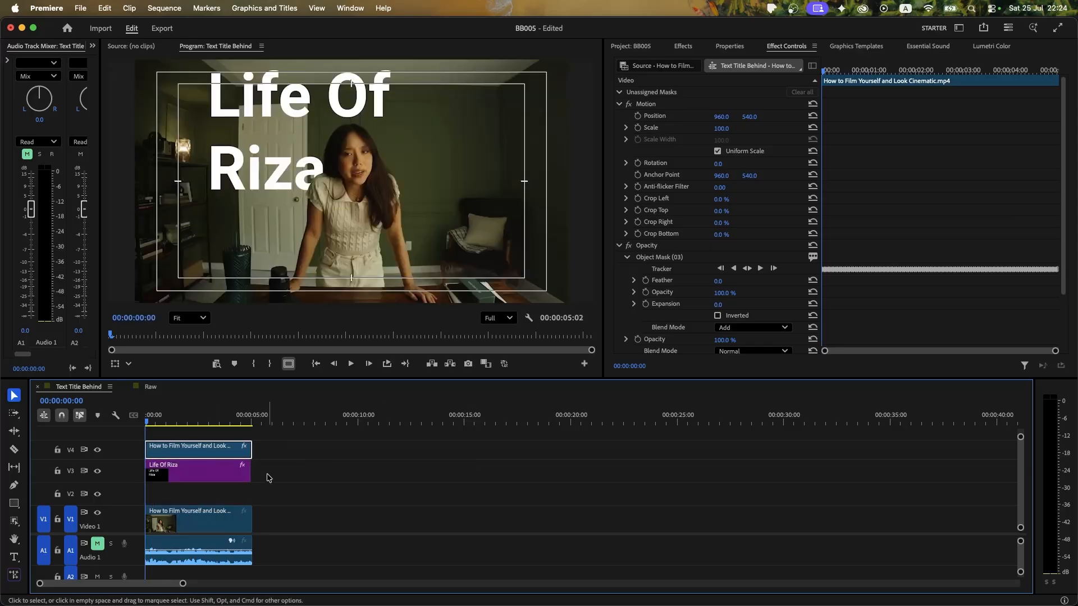
{"action": "left_click_drag", "start_coordinate": [250, 472], "coordinate": [224, 475]}
{"action": "key", "text": "alt+Down"}
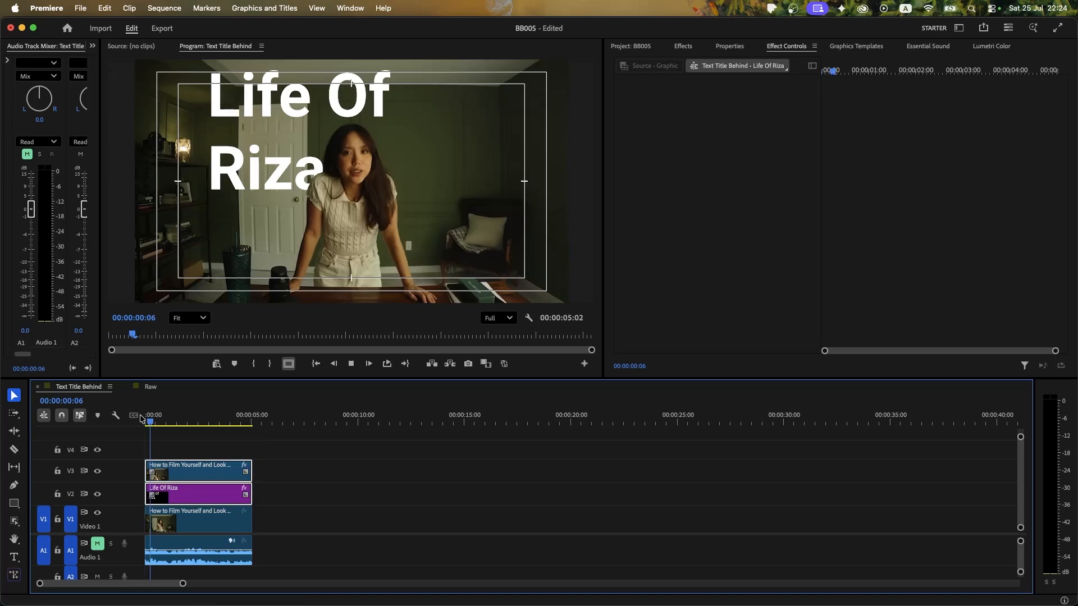
Find the Text Animator video transition by searching for "text" and apply it to the start of the title graphic
{"action": "left_click", "coordinate": [197, 492]}
{"action": "left_click", "coordinate": [683, 46]}
{"action": "left_click", "coordinate": [662, 65]}
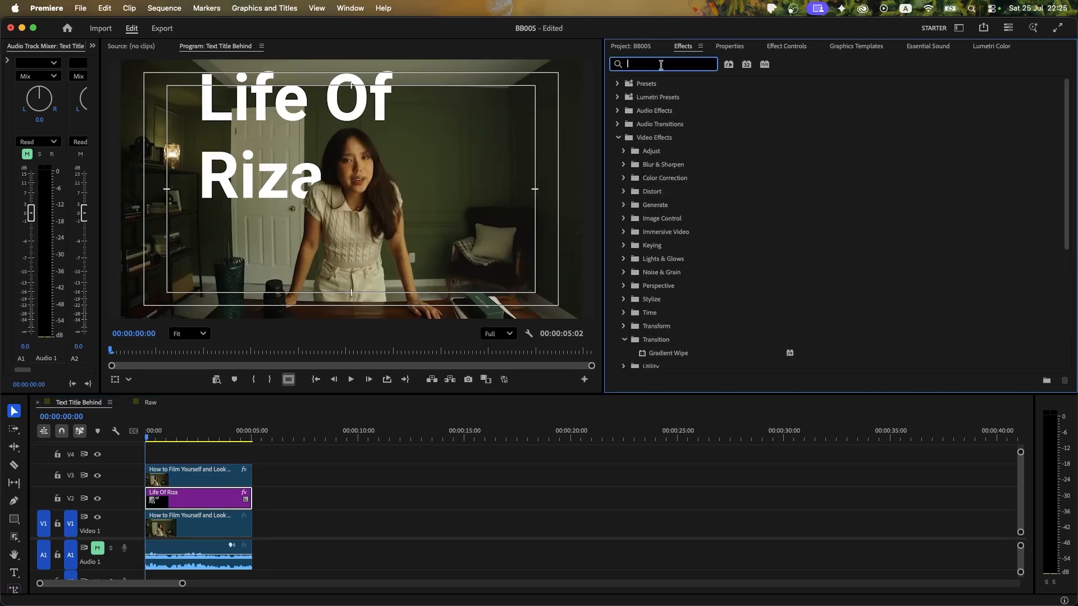
{"action": "type", "text": "text"}
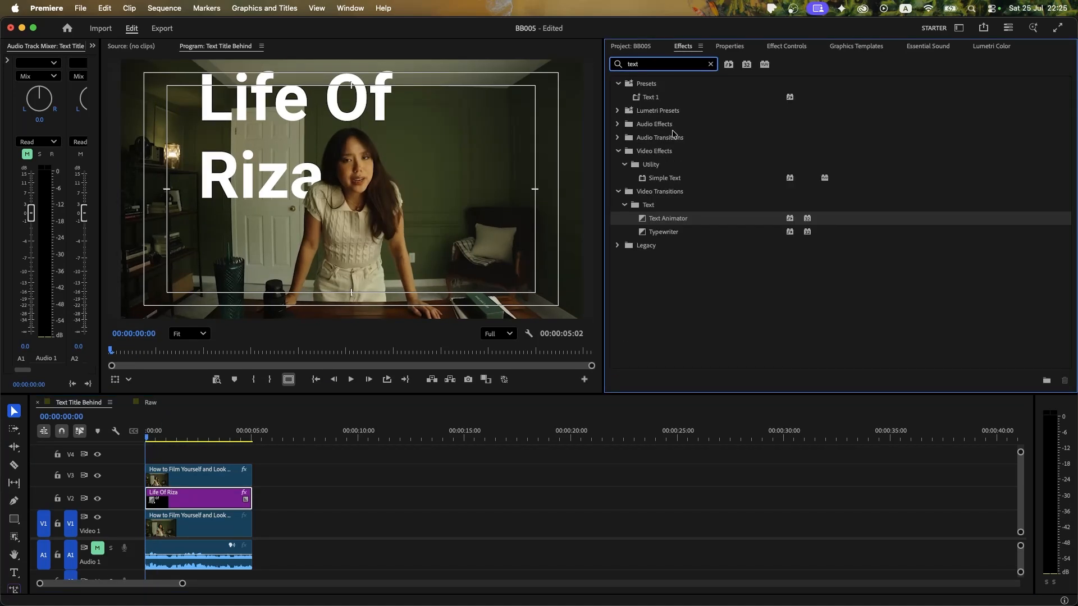
{"action": "left_click", "coordinate": [668, 222]}
{"action": "left_click_drag", "start_coordinate": [660, 235], "coordinate": [150, 498]}
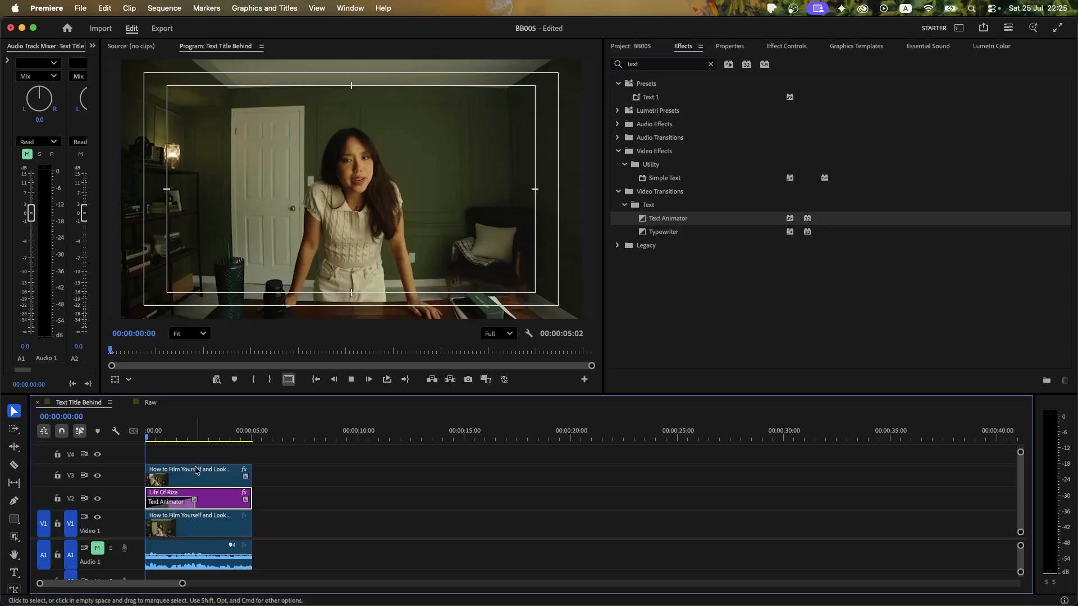
Preview the title animation, add a Vector Motion Position keyframe to the title graphic, and move it to shortly before the four-second mark
{"action": "key", "text": "space"}
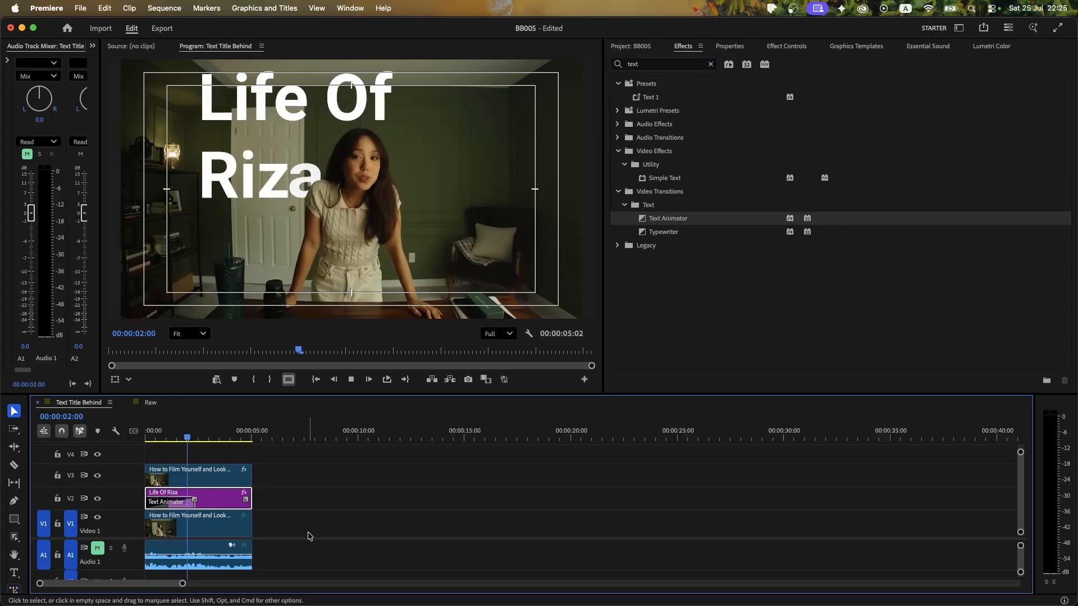
{"action": "left_click", "coordinate": [242, 440]}
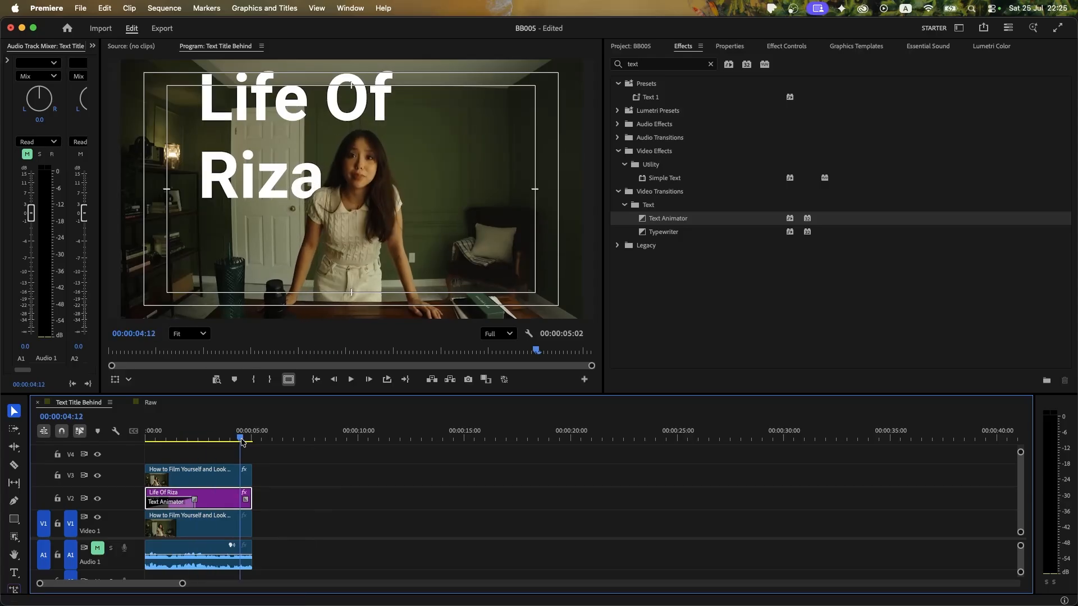
{"action": "key", "text": "="}
{"action": "key", "text": "="}
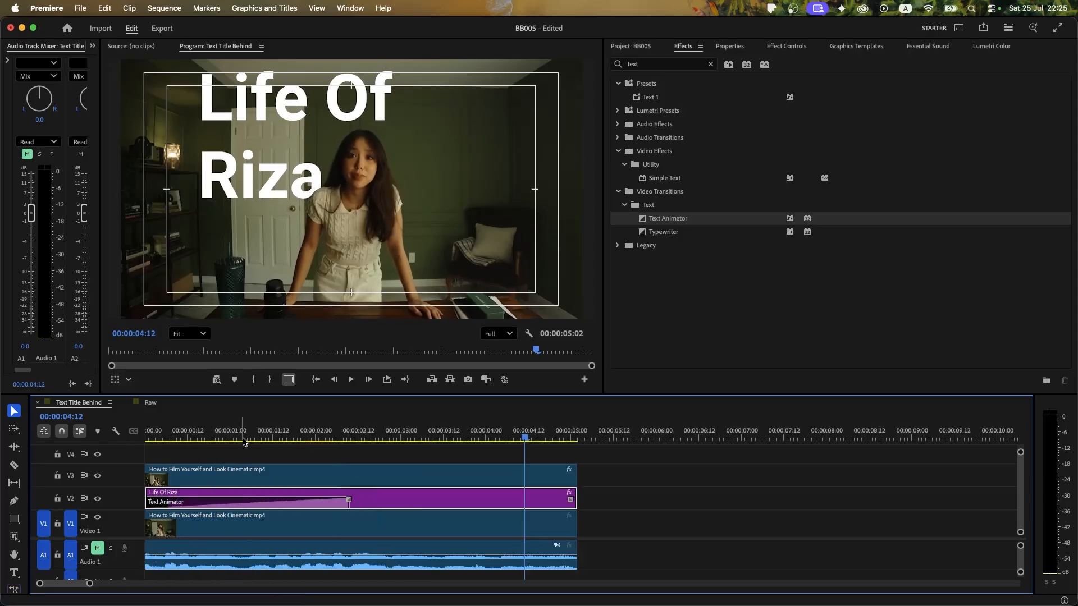
{"action": "left_click", "coordinate": [788, 47]}
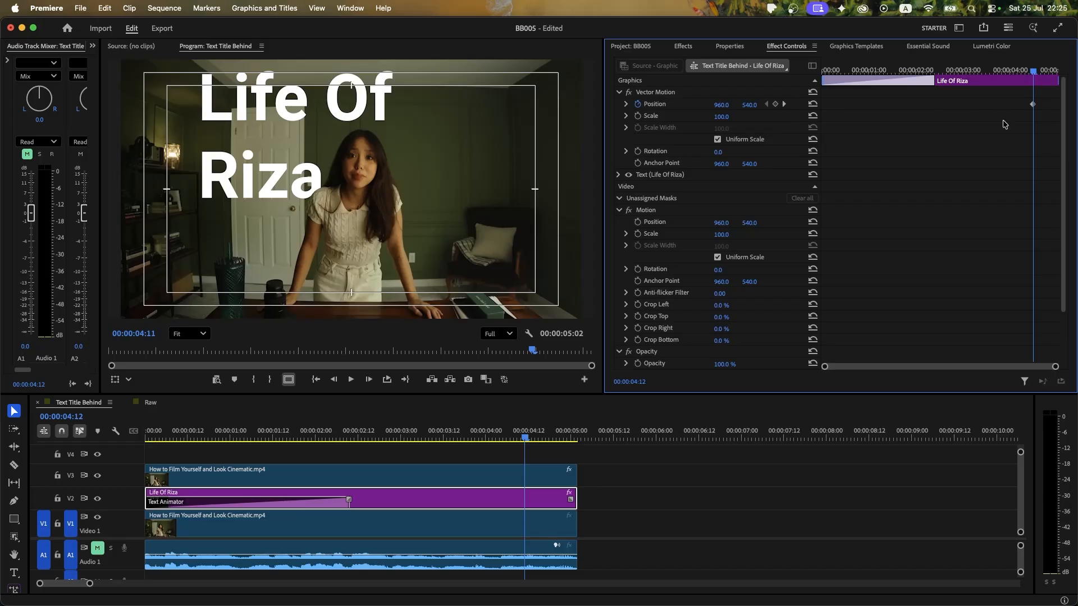
{"action": "left_click_drag", "start_coordinate": [1032, 105], "coordinate": [997, 104]}
{"action": "left_click", "coordinate": [998, 72]}
At 00:00:04:20, set the title's Vector Motion horizontal position to 2730 to move it out of frame, and play the sequence from near its start
{"action": "left_click", "coordinate": [1049, 71]}
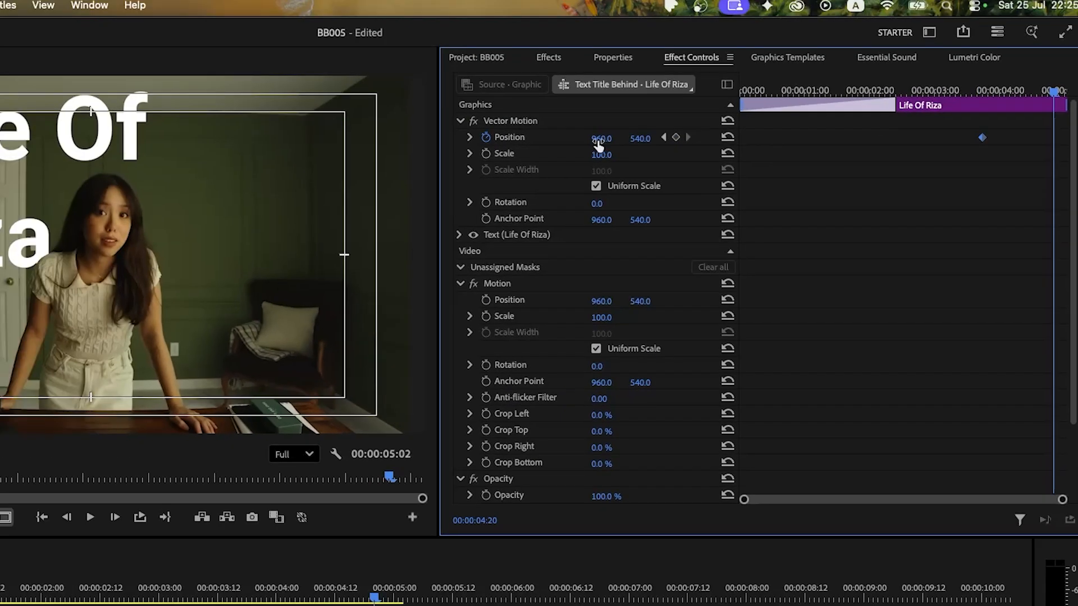
{"action": "left_click_drag", "start_coordinate": [521, 100], "coordinate": [1033, 101]}
{"action": "left_click_drag", "start_coordinate": [603, 138], "coordinate": [663, 138]}
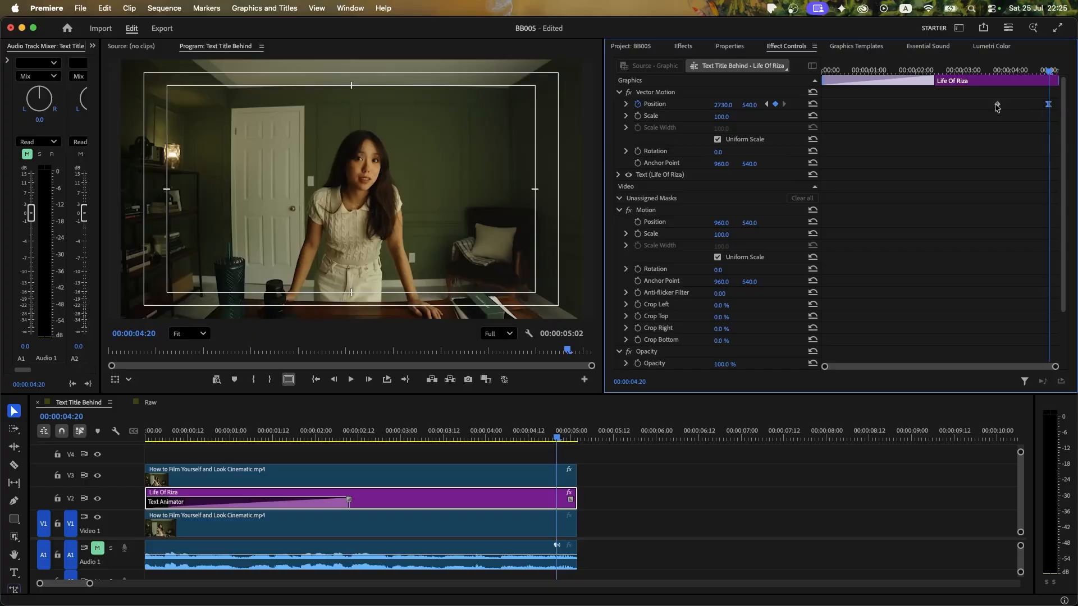
{"action": "left_click", "coordinate": [155, 437]}
{"action": "key", "text": "space"}
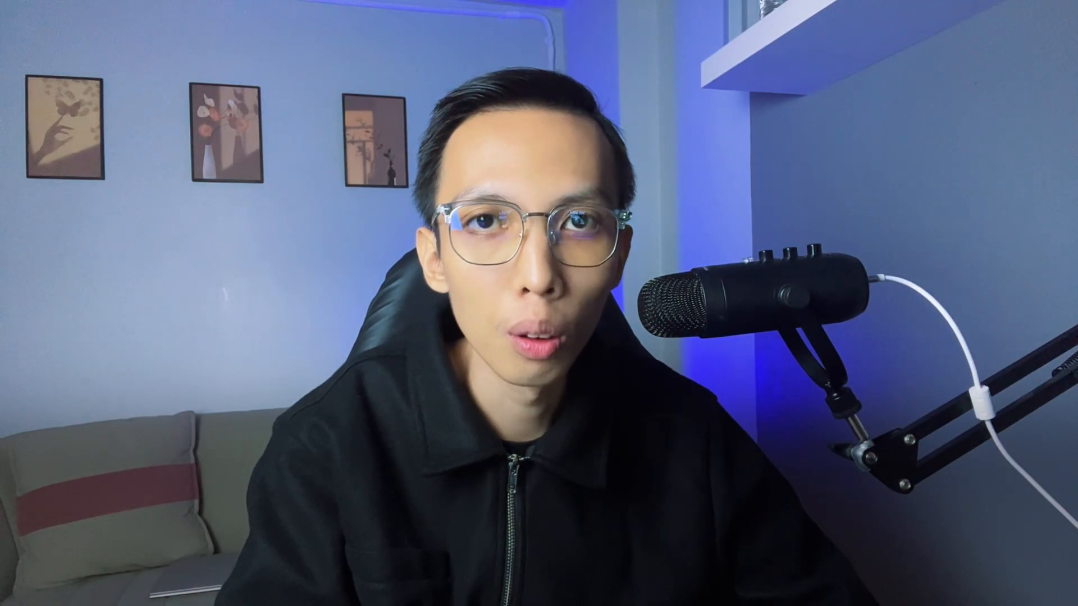
{"action": "left_click", "coordinate": [470, 318]}
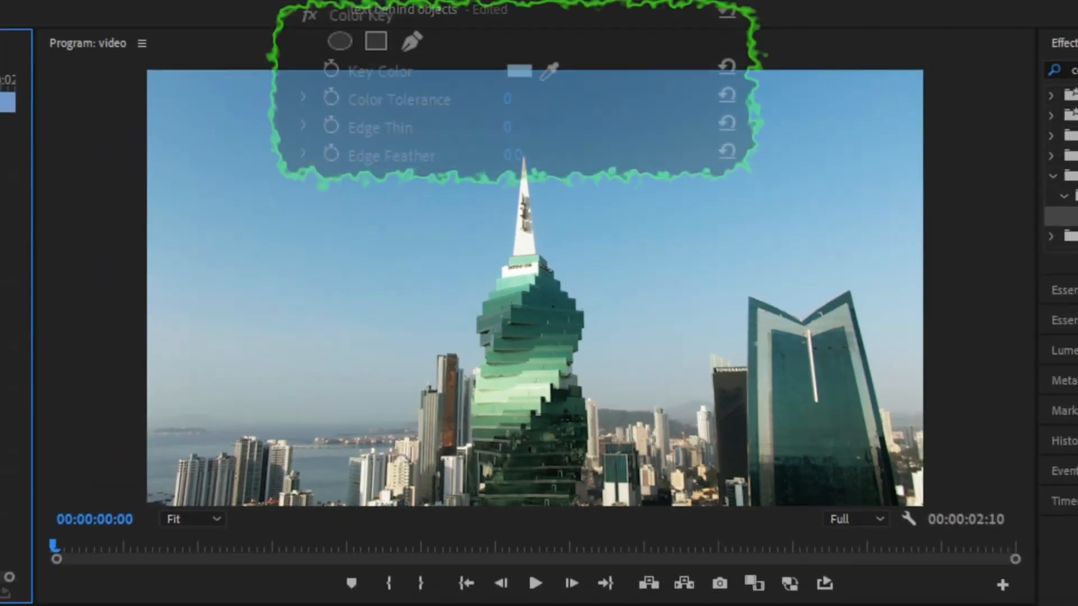
{"action": "left_click", "coordinate": [419, 373], "text": "ctrl"}
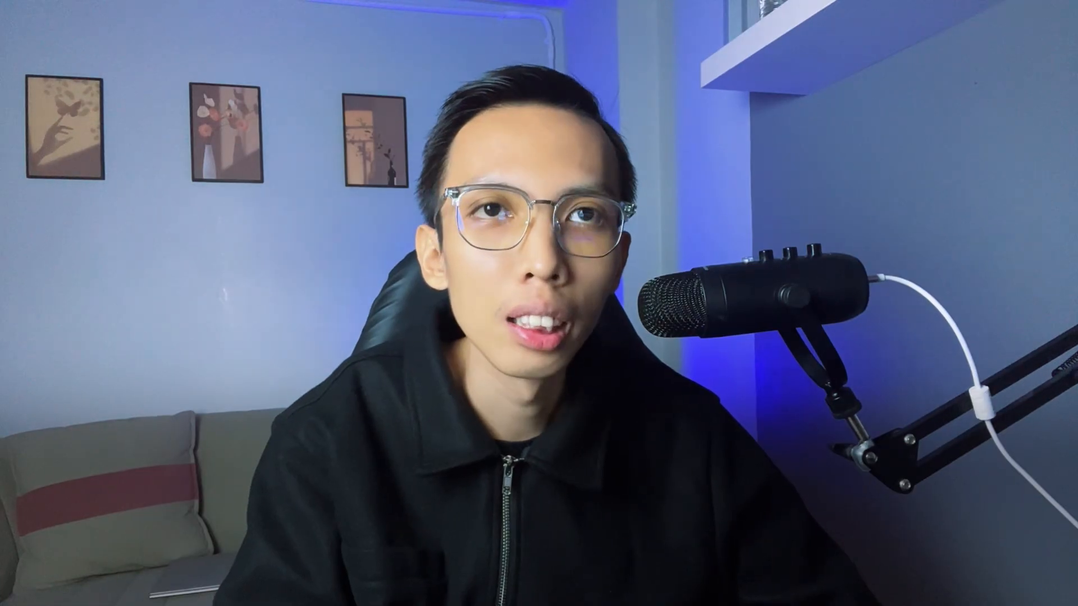